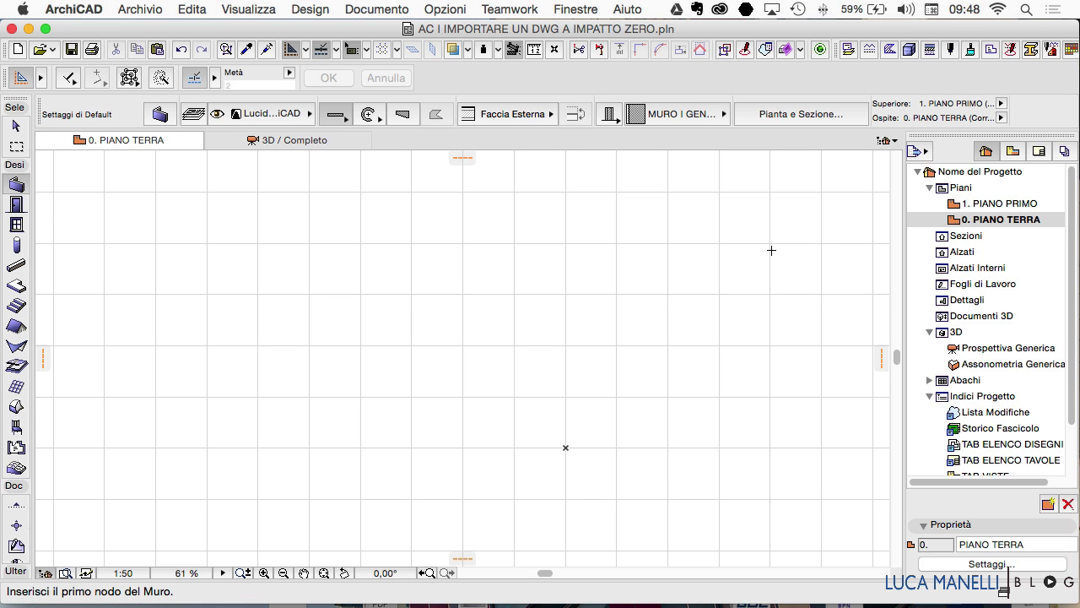
# Create a new independent worksheet with ID FL-01 named RILIEVO TERRENO DWG
pyautogui.click(958, 287)
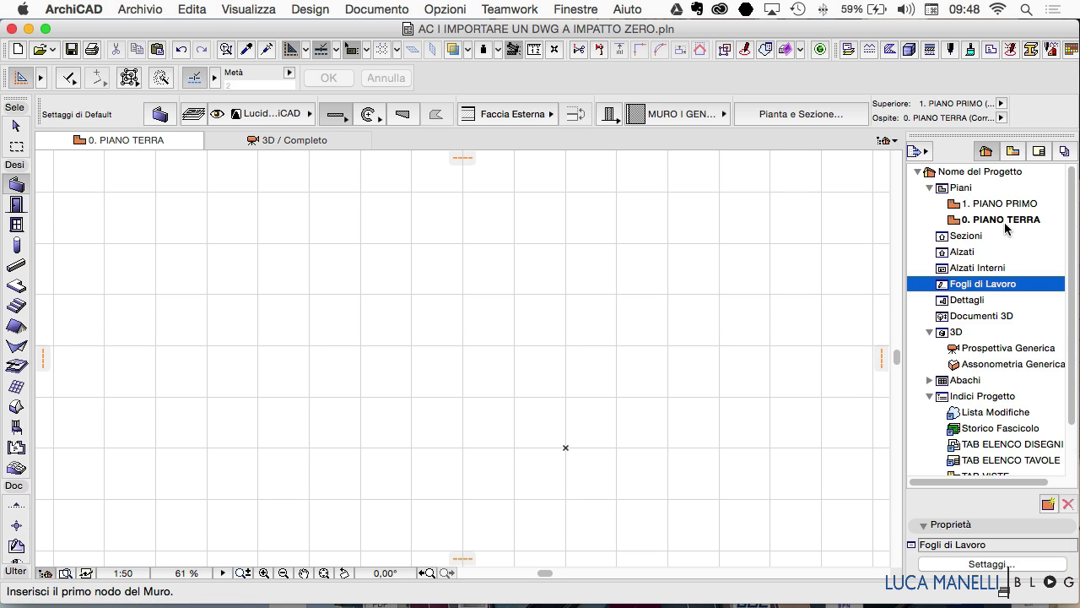
pyautogui.rightClick(944, 287)
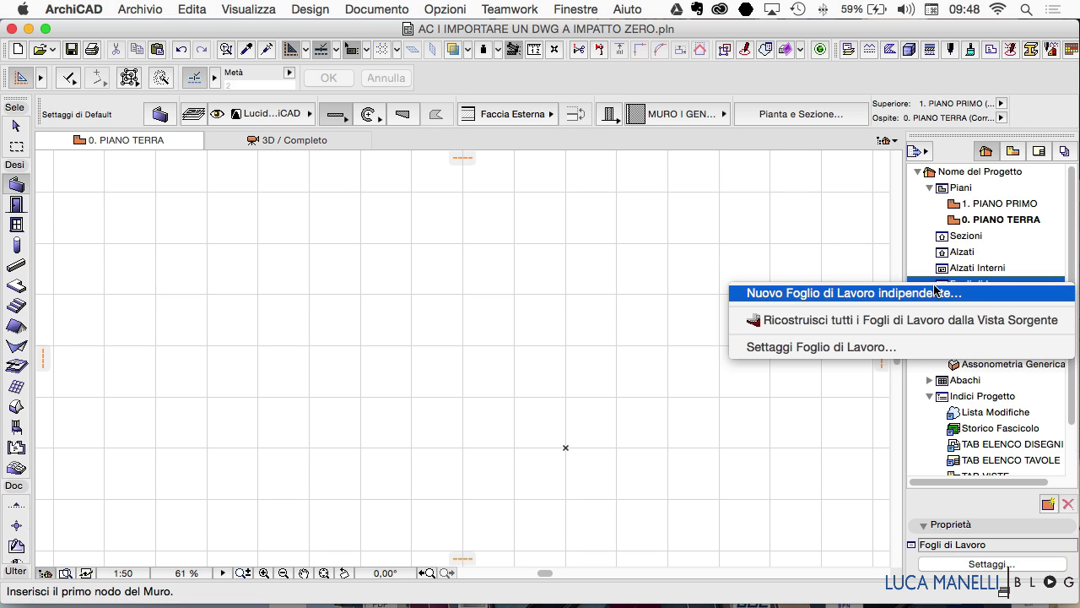
pyautogui.click(800, 293)
pyautogui.moveTo(574, 241); pyautogui.dragTo(573, 228)
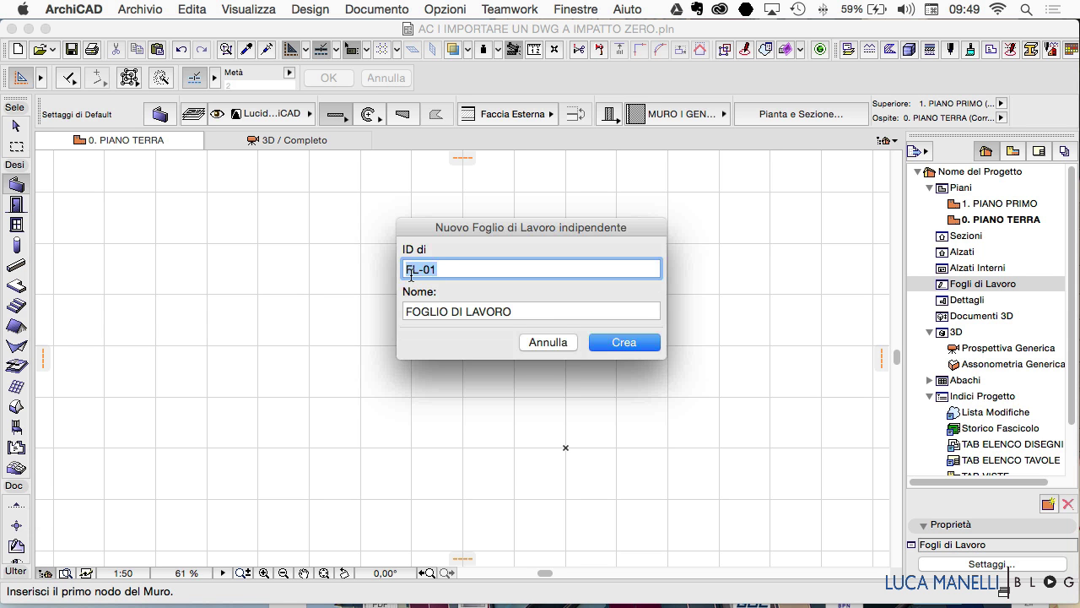
pyautogui.moveTo(522, 309); pyautogui.dragTo(399, 307)
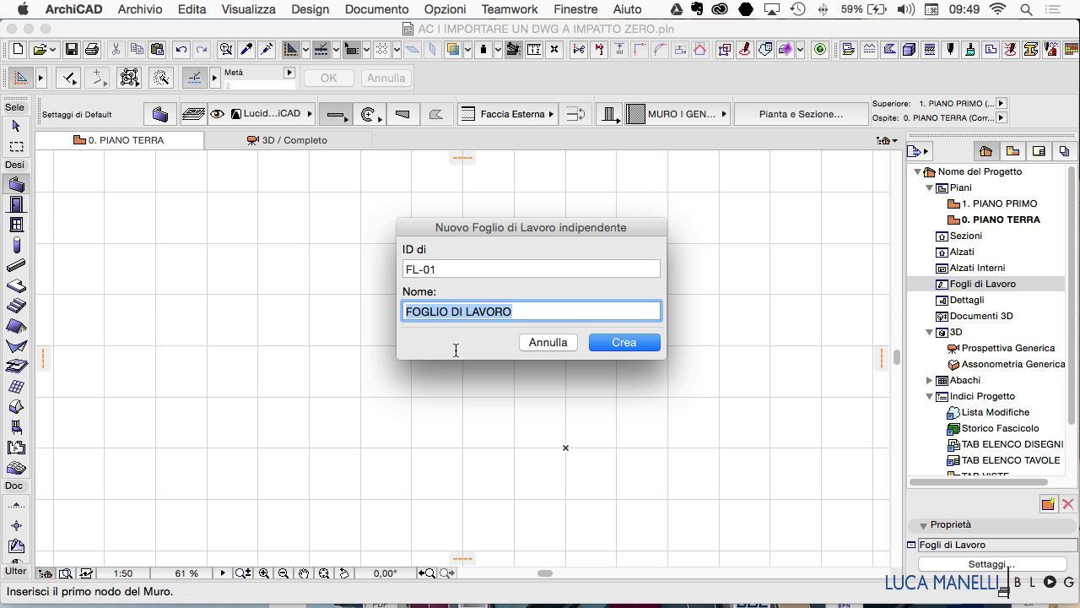
pyautogui.write('RILIEVO TERRENO DWG')
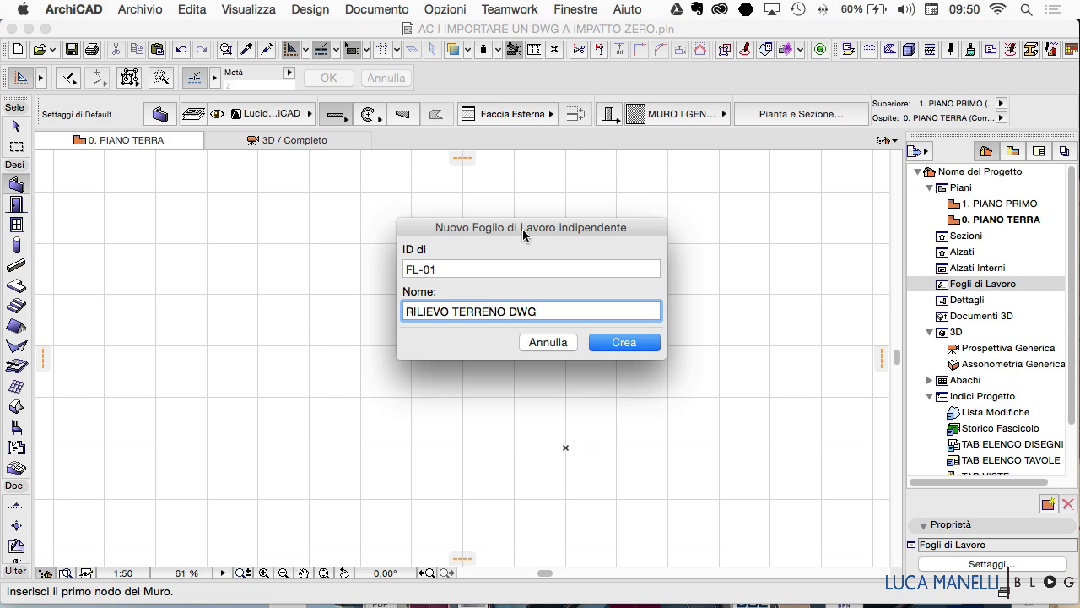
pyautogui.click(615, 343)
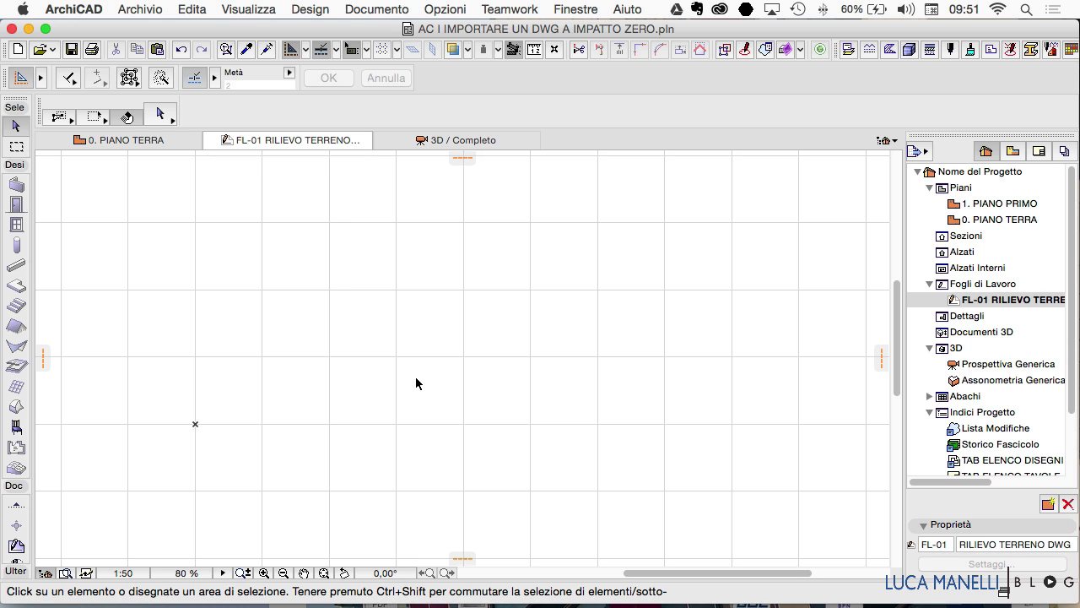
# Choose the file Terreno_Villa.dwg as an external drawing for the new worksheet
pyautogui.click(141, 9)
pyautogui.moveTo(203, 229)
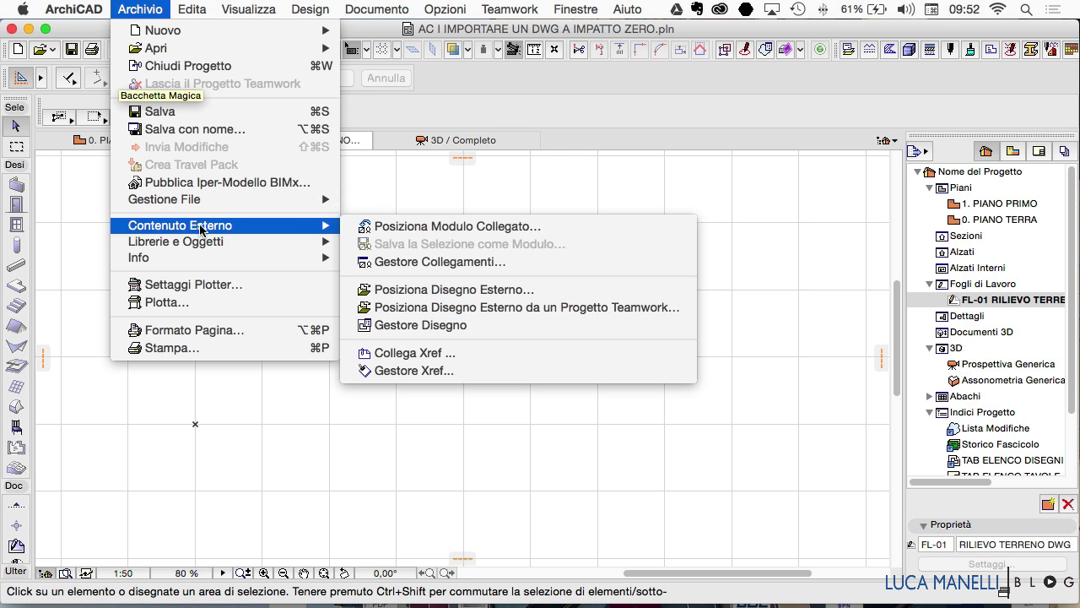
pyautogui.click(398, 286)
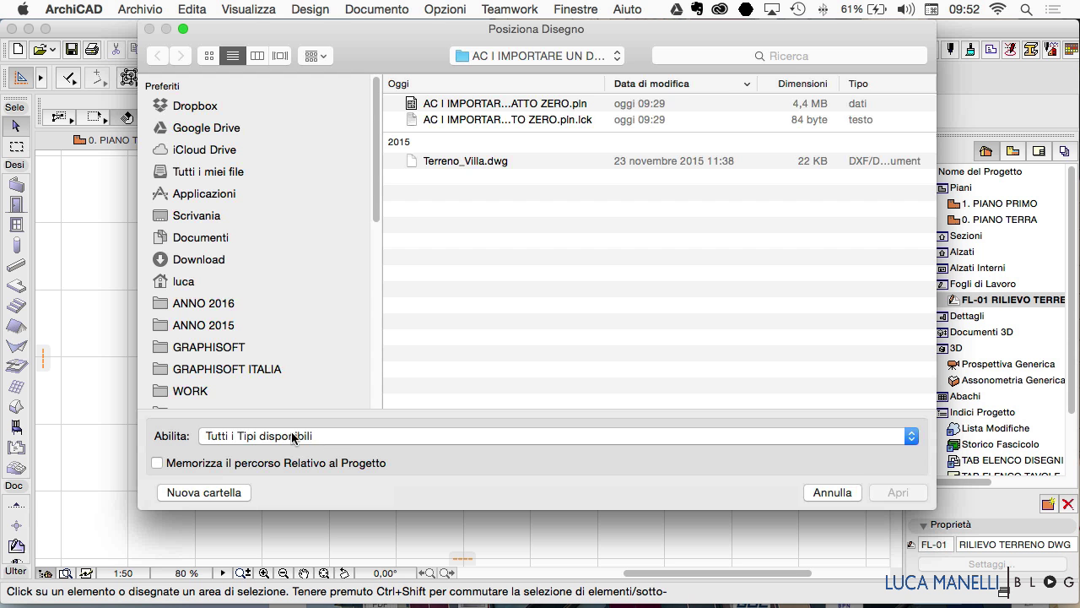
pyautogui.click(361, 439)
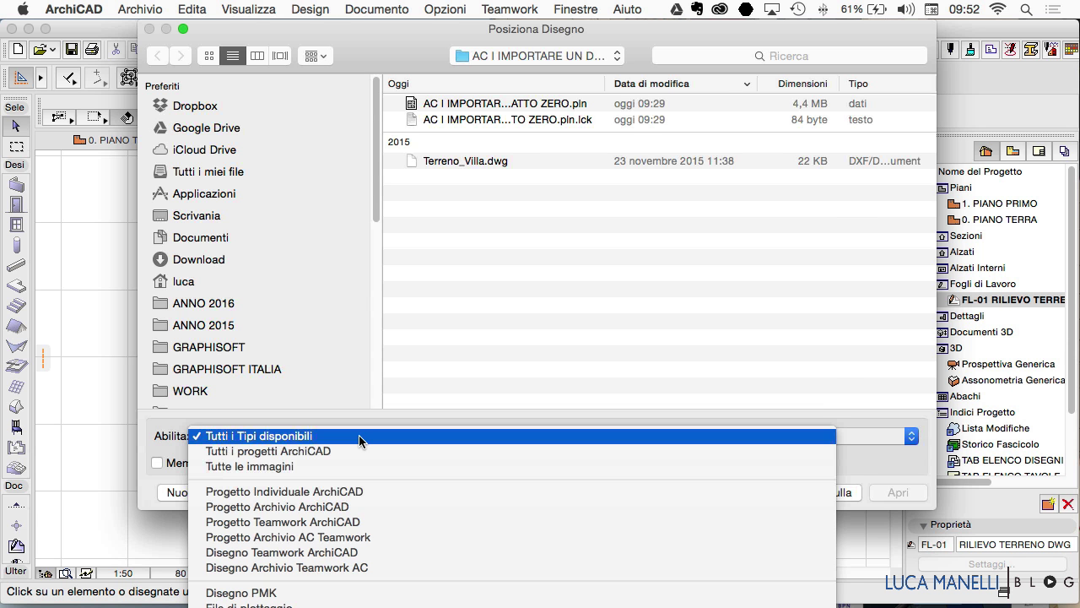
pyautogui.scroll(-2, 362, 439)
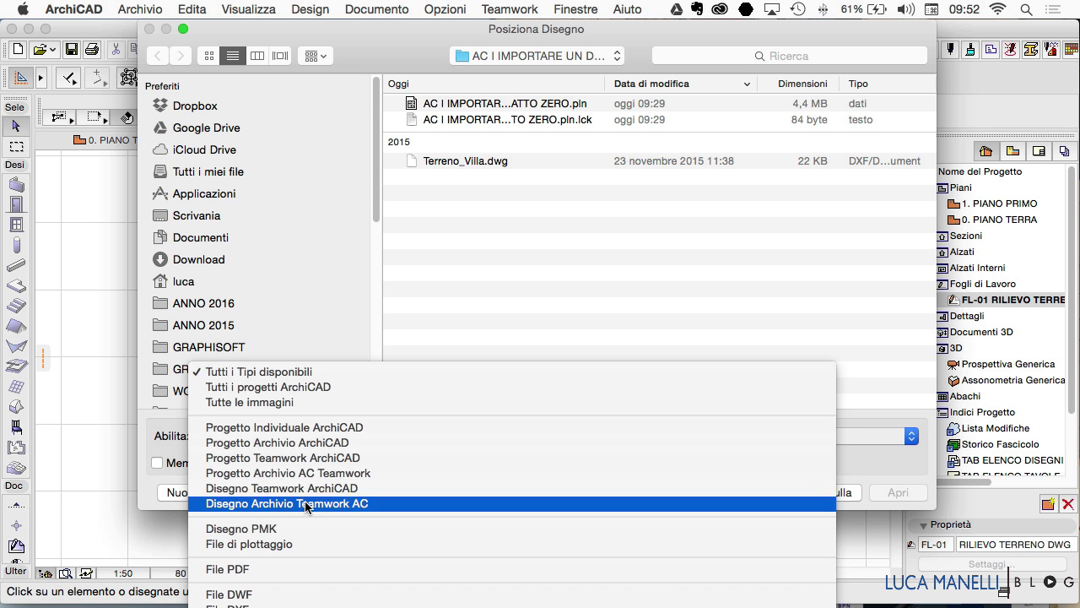
pyautogui.click(144, 496)
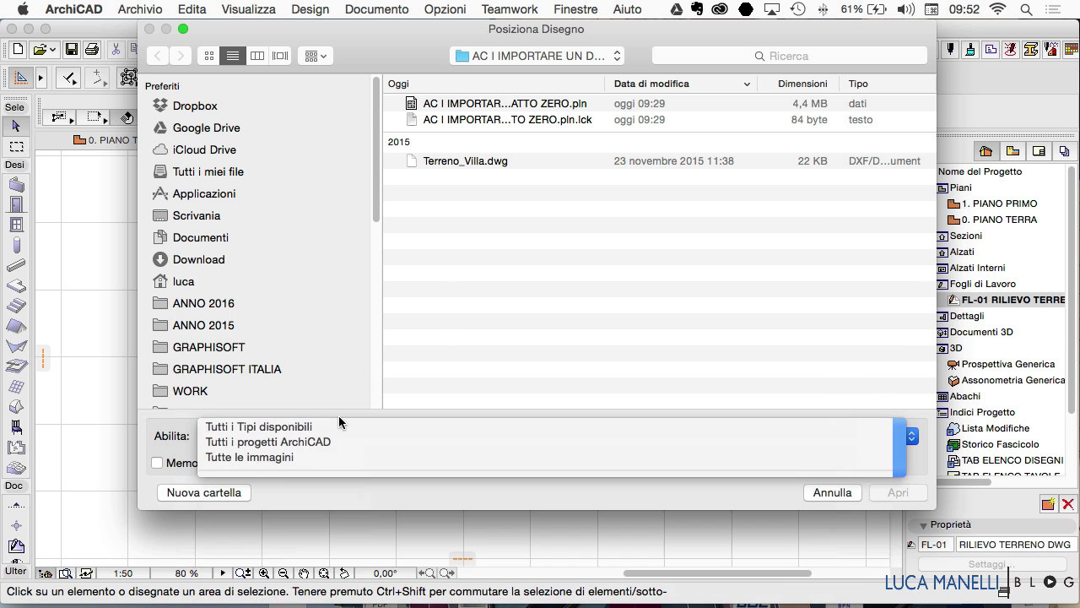
pyautogui.click(422, 161)
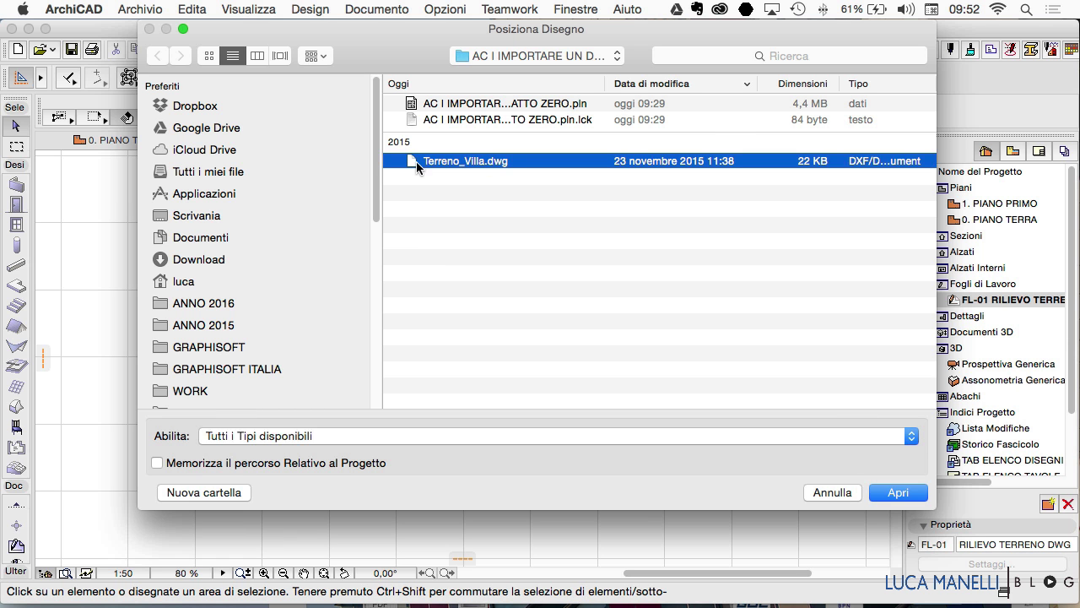
pyautogui.click(892, 496)
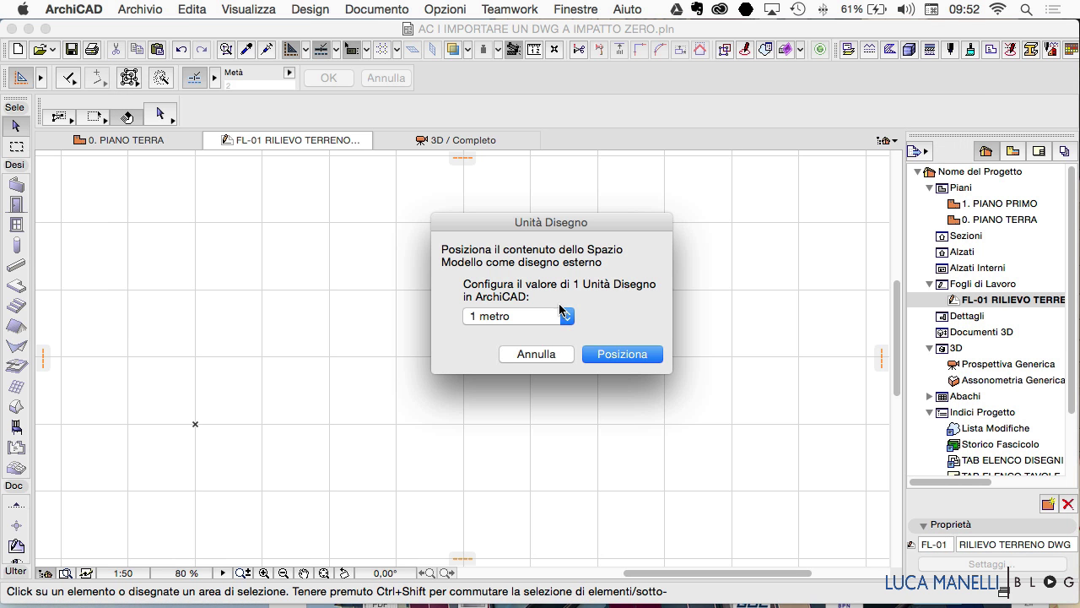
# Set the drawing unit to the custom millimetre option with a ratio of 10,00 : 1,00
pyautogui.moveTo(553, 225); pyautogui.dragTo(517, 219)
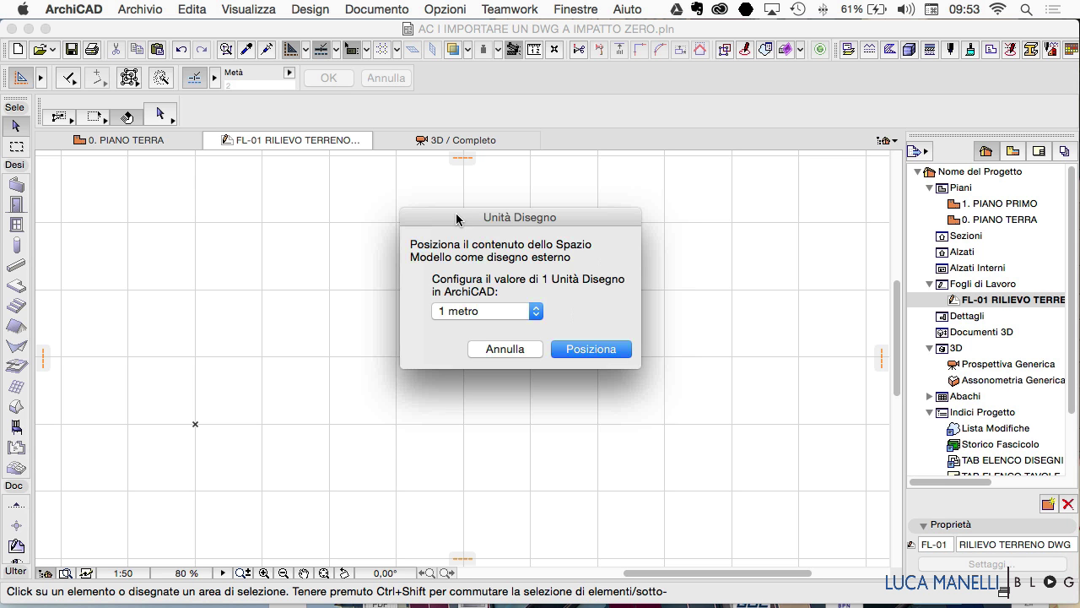
pyautogui.click(503, 312)
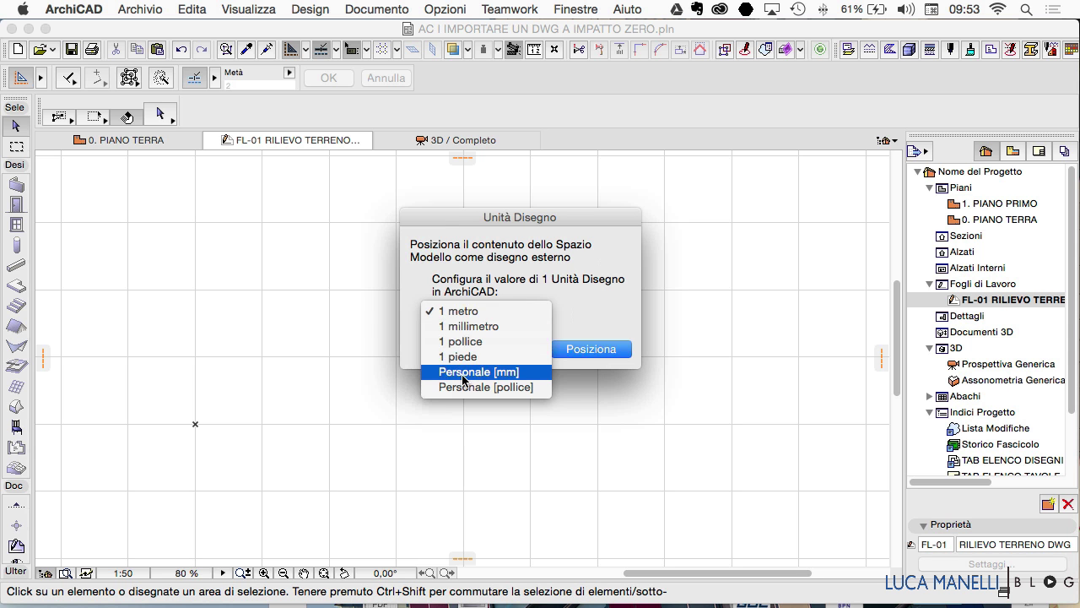
pyautogui.click(470, 379)
pyautogui.click(560, 314)
pyautogui.write('0')
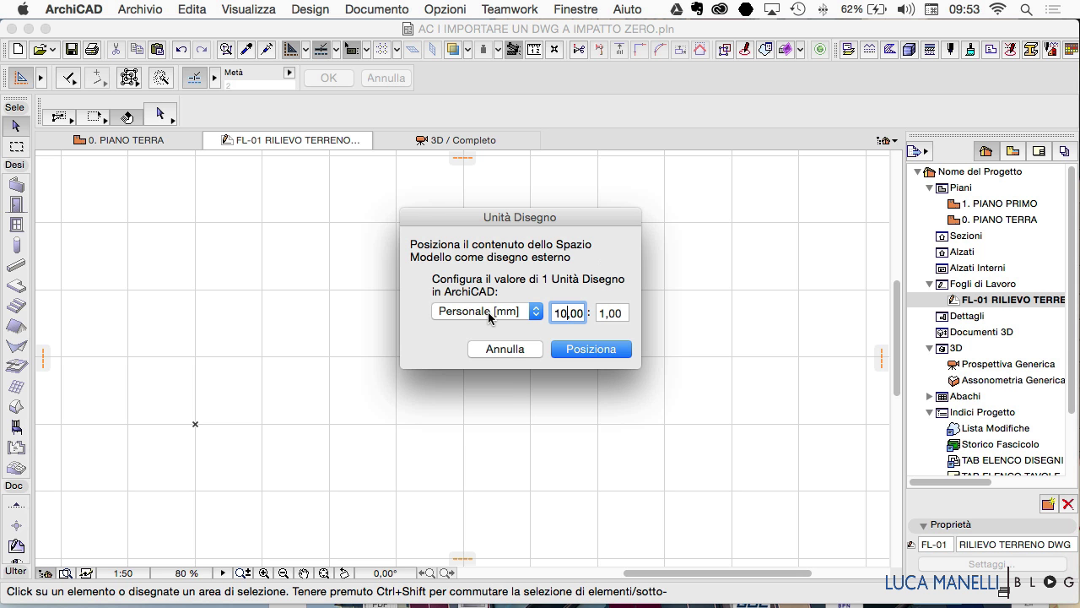
# Set one drawing unit to 1 metro and place the drawing close to the worksheet's origin, shown in full
pyautogui.click(536, 313)
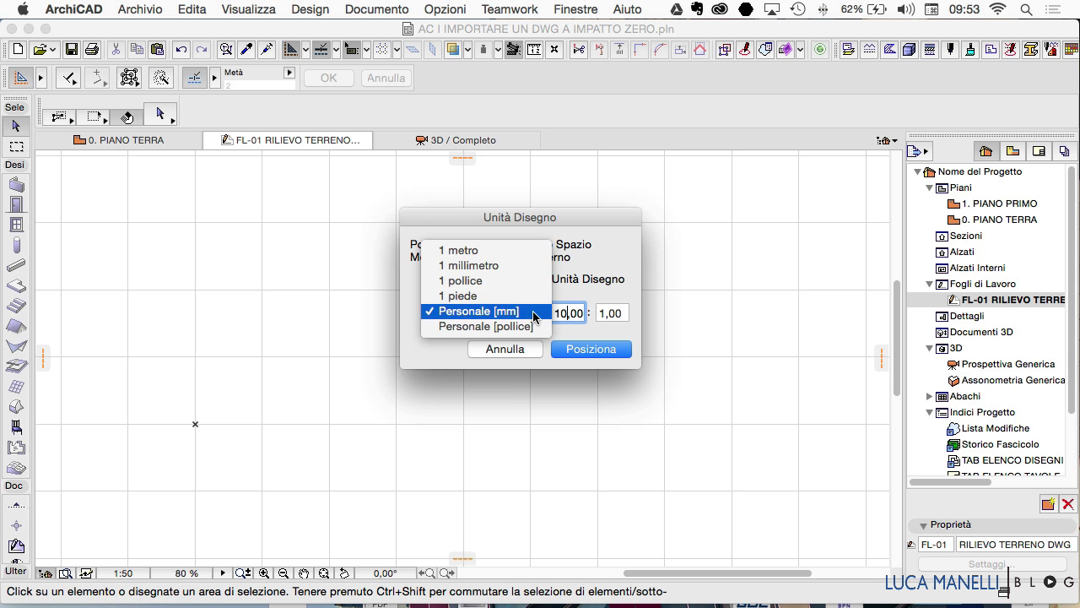
pyautogui.click(460, 251)
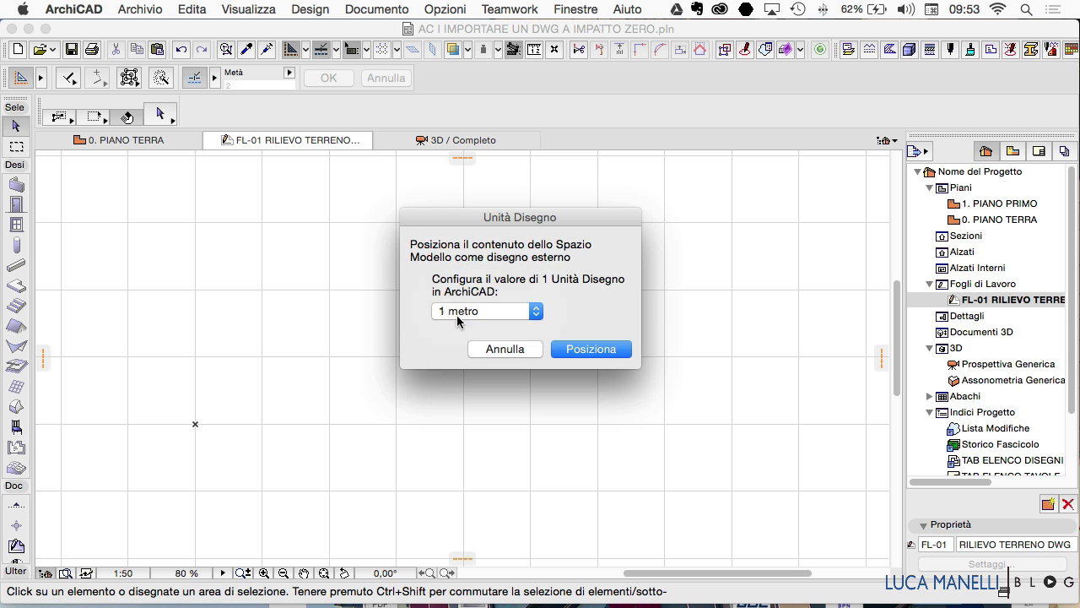
pyautogui.click(592, 354)
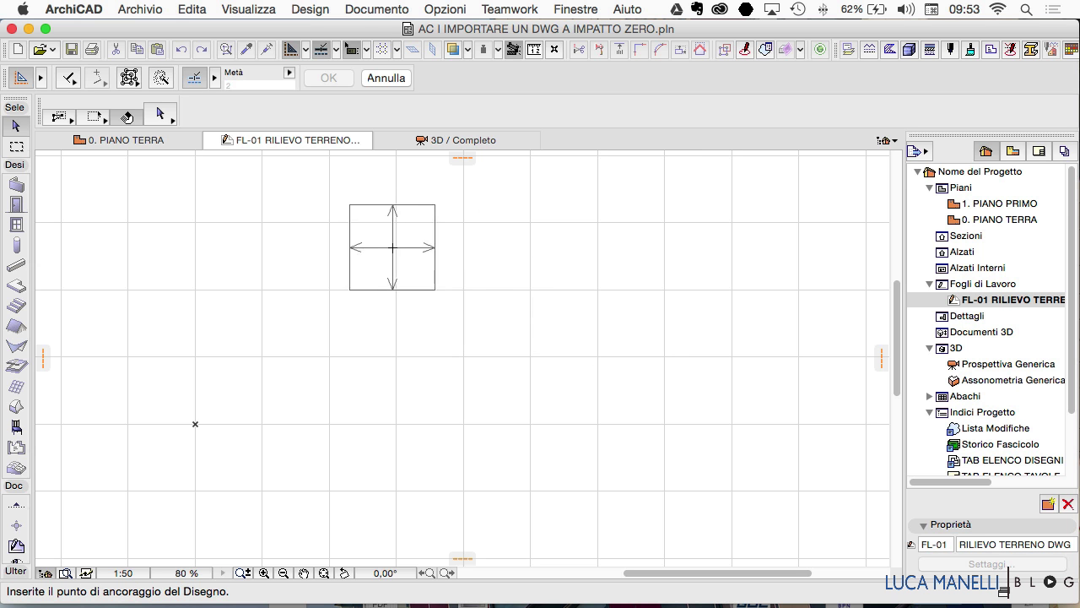
pyautogui.scroll(-4, 491, 319)
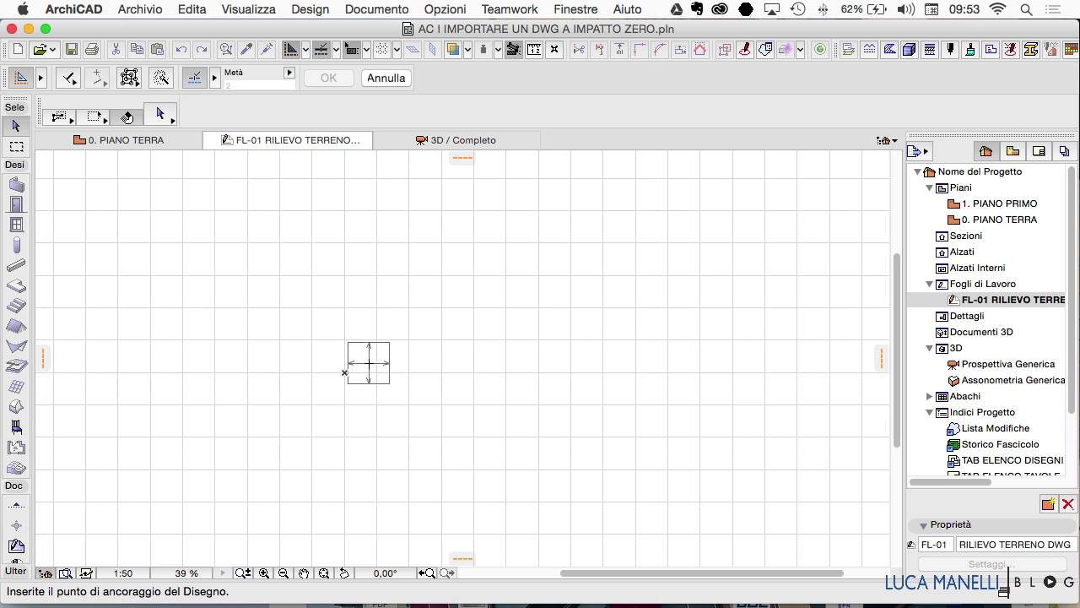
pyautogui.click(371, 363)
pyautogui.click(324, 574)
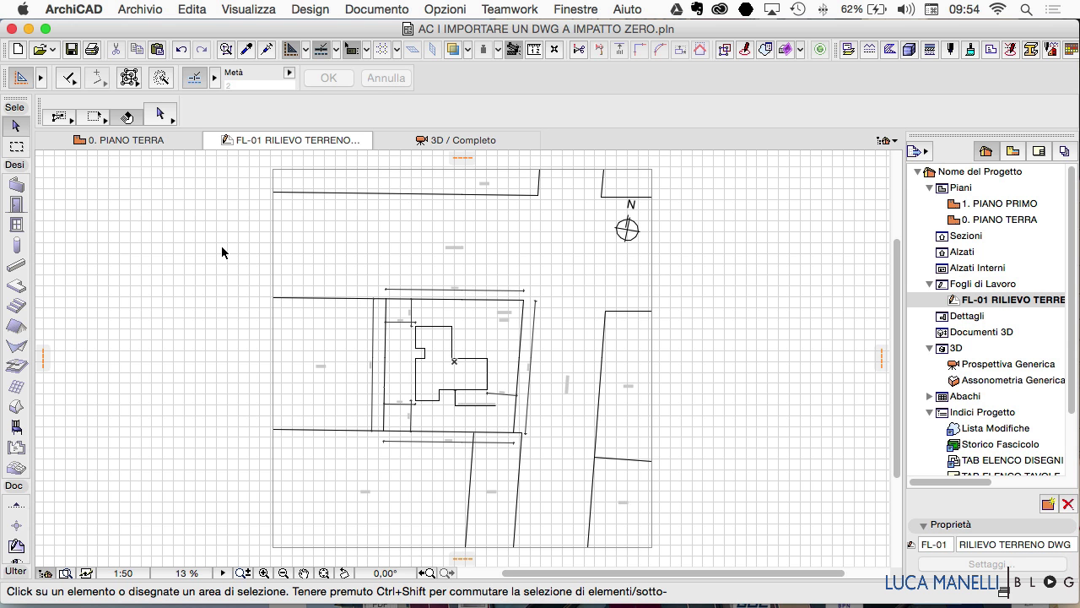
# Check the construction grid spacing in the grid and background settings, and examine the dimensioned lot and building outline in the placed drawing
pyautogui.click(249, 10)
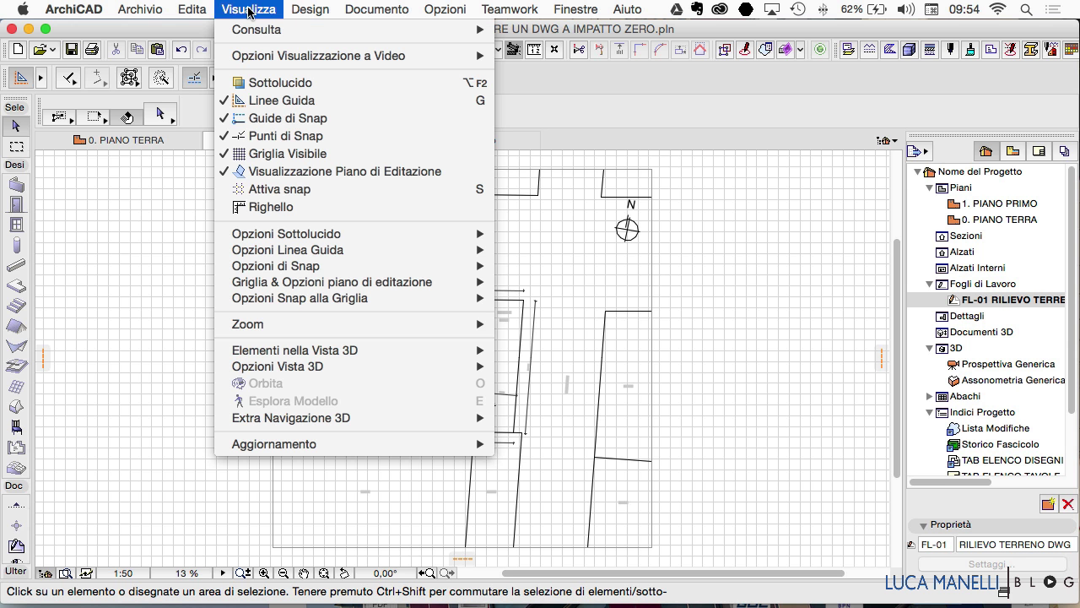
pyautogui.moveTo(288, 285)
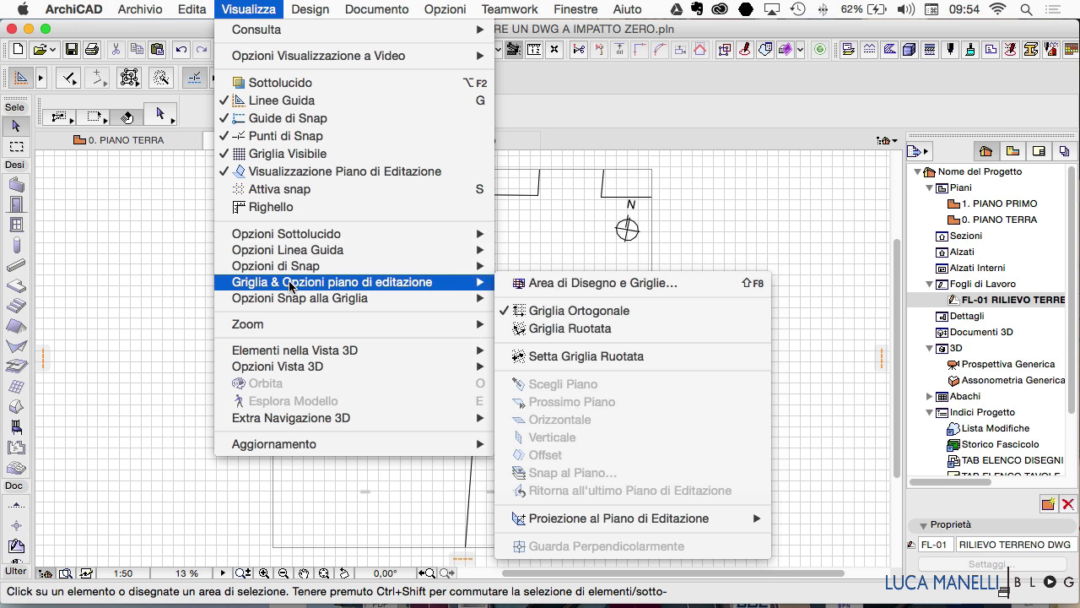
pyautogui.click(536, 290)
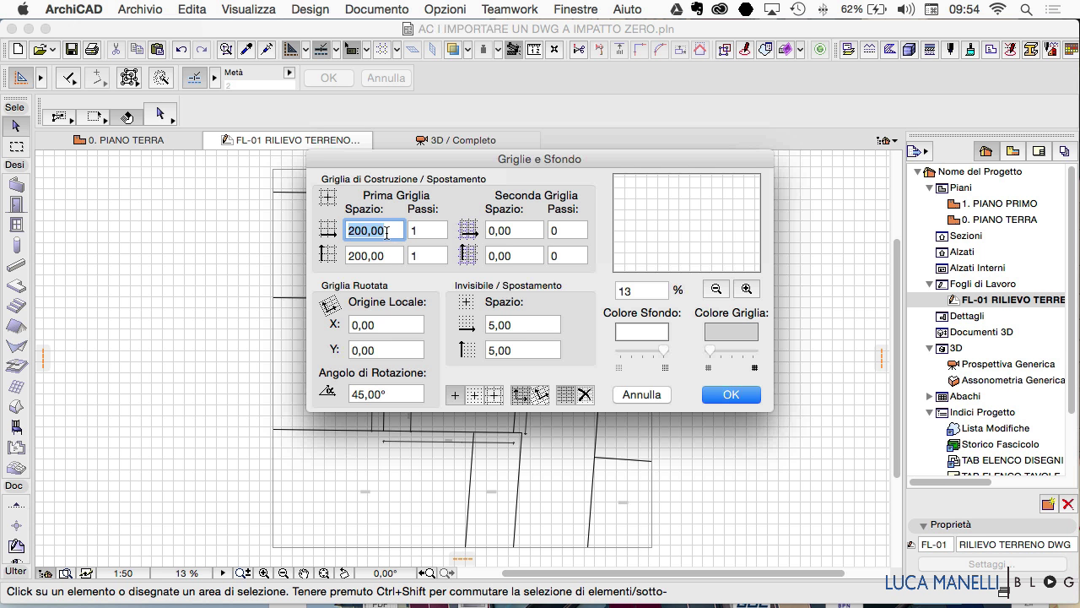
pyautogui.click(731, 394)
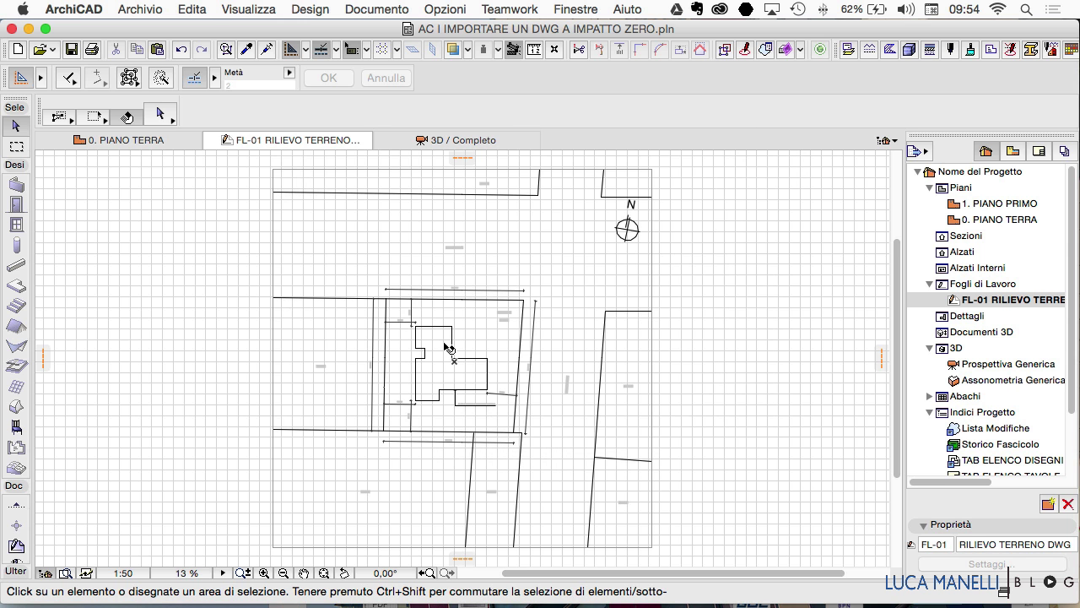
pyautogui.scroll(1, 375, 276)
pyautogui.scroll(1, 432, 314)
pyautogui.scroll(2, 432, 315)
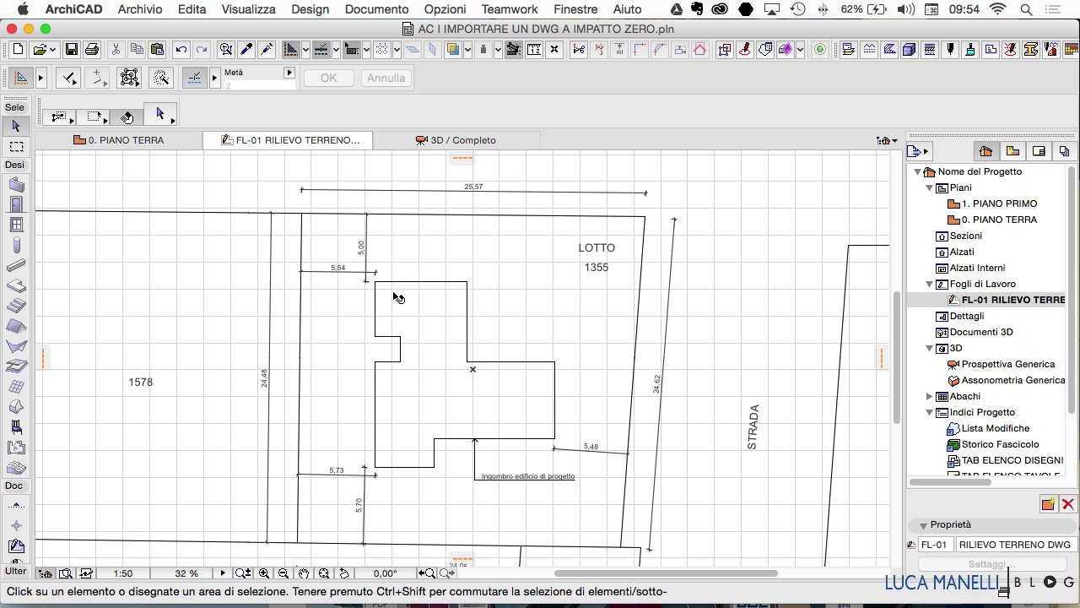
pyautogui.moveTo(406, 292)
pyautogui.click(323, 573)
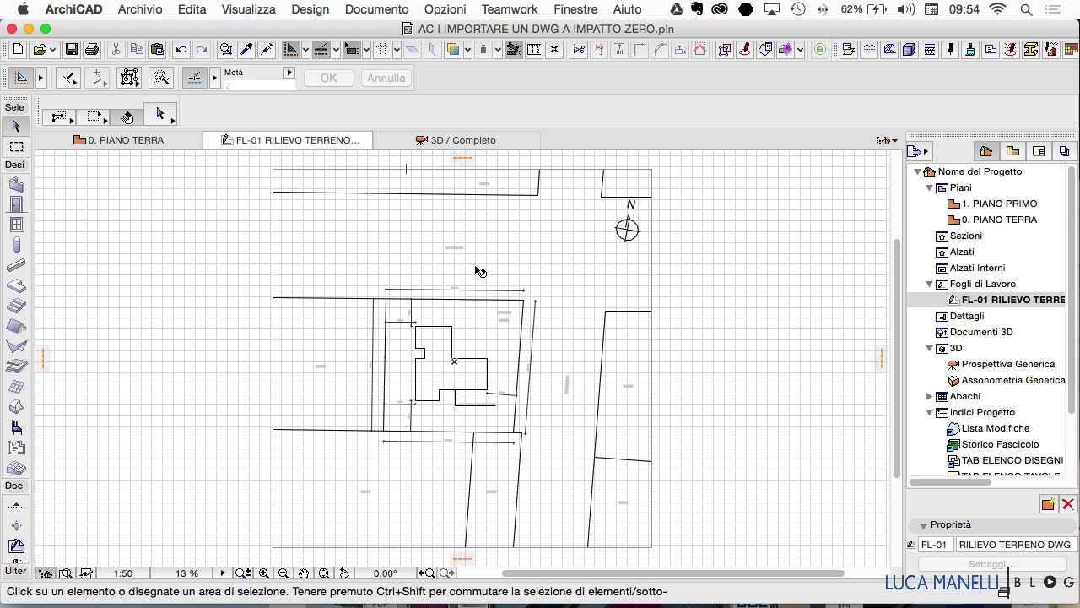
# Open the selection settings of the placed Terreno_Villa drawing and collapse the Riquadro section
pyautogui.click(279, 174)
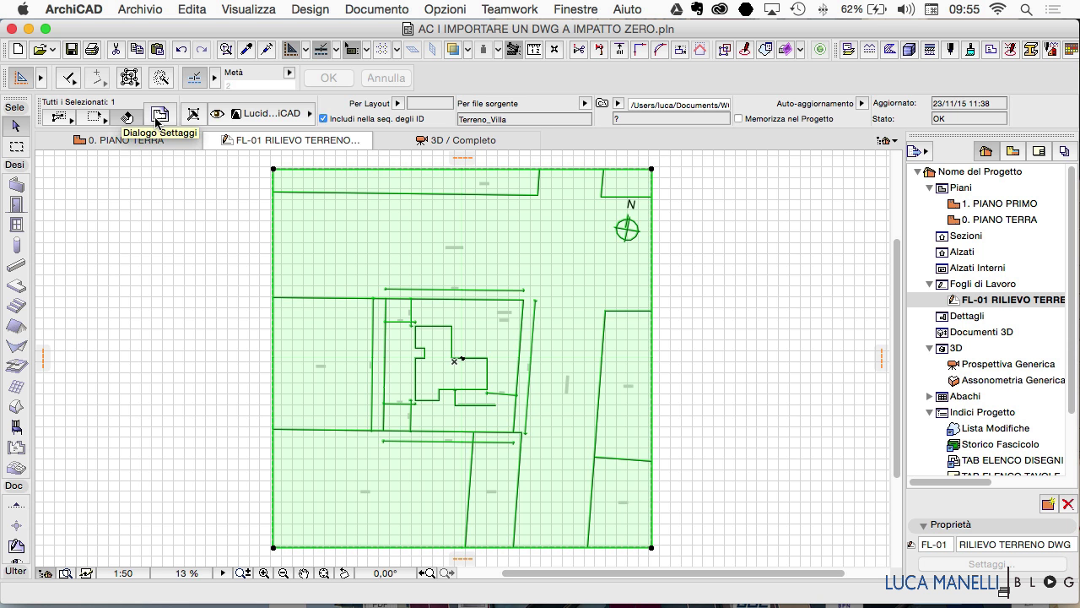
pyautogui.click(157, 122)
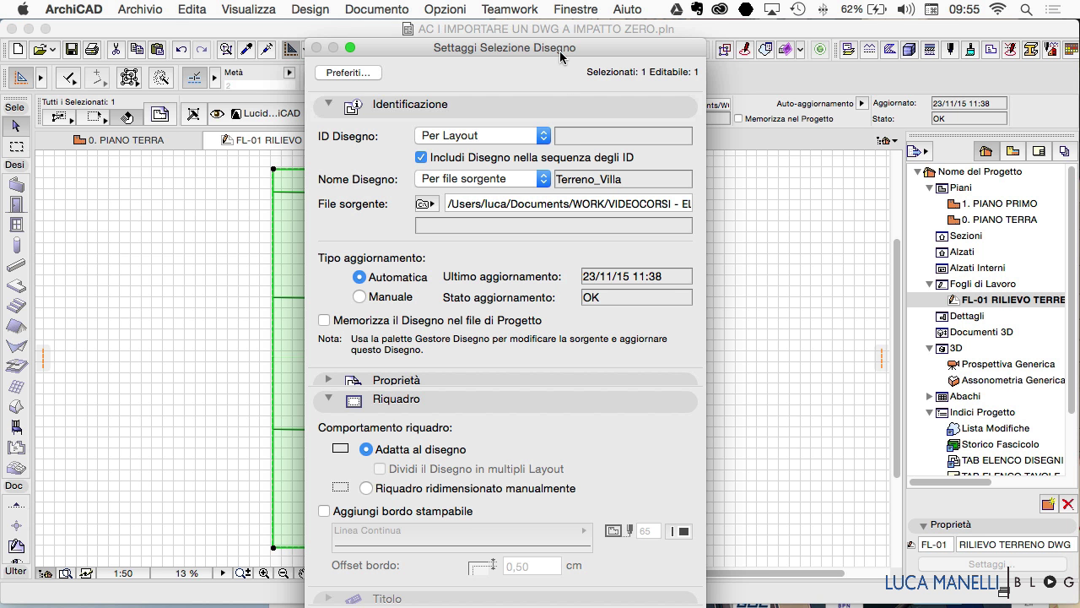
pyautogui.moveTo(563, 46); pyautogui.dragTo(559, 29)
pyautogui.click(387, 380)
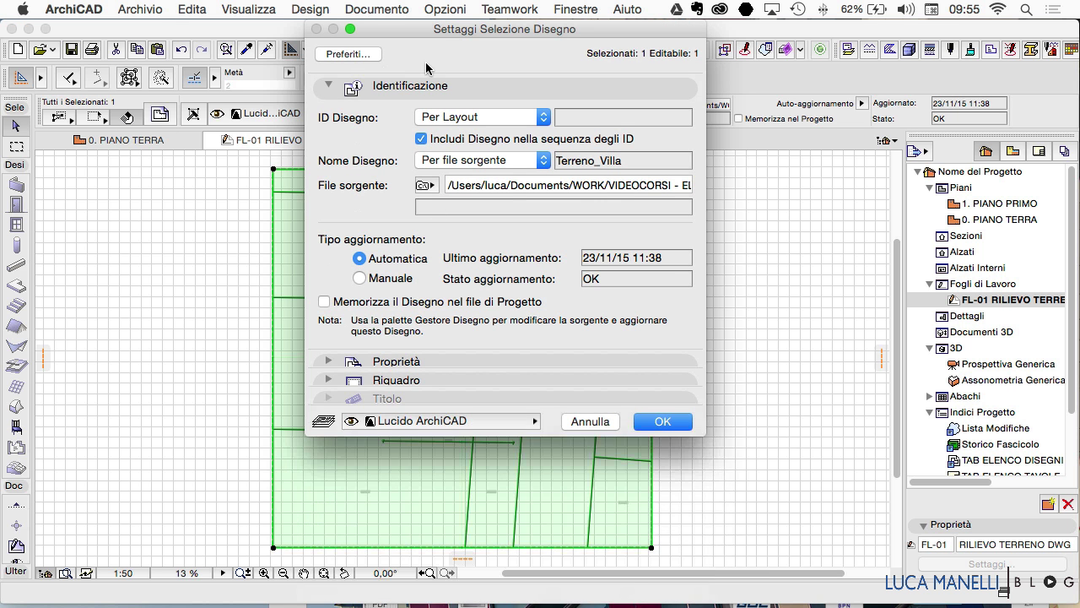